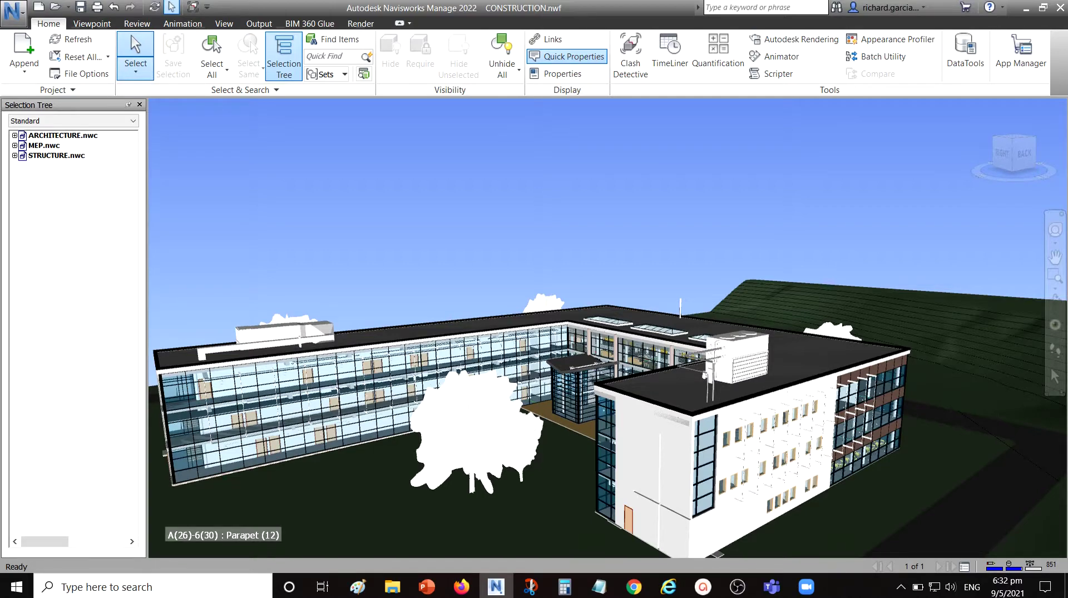
Zoom toward the rooftop cooling tower and orbit around it to view the surrounding roof.
{"action": "scroll", "coordinate": [754, 362], "scroll_direction": "up", "scroll_amount": 10}
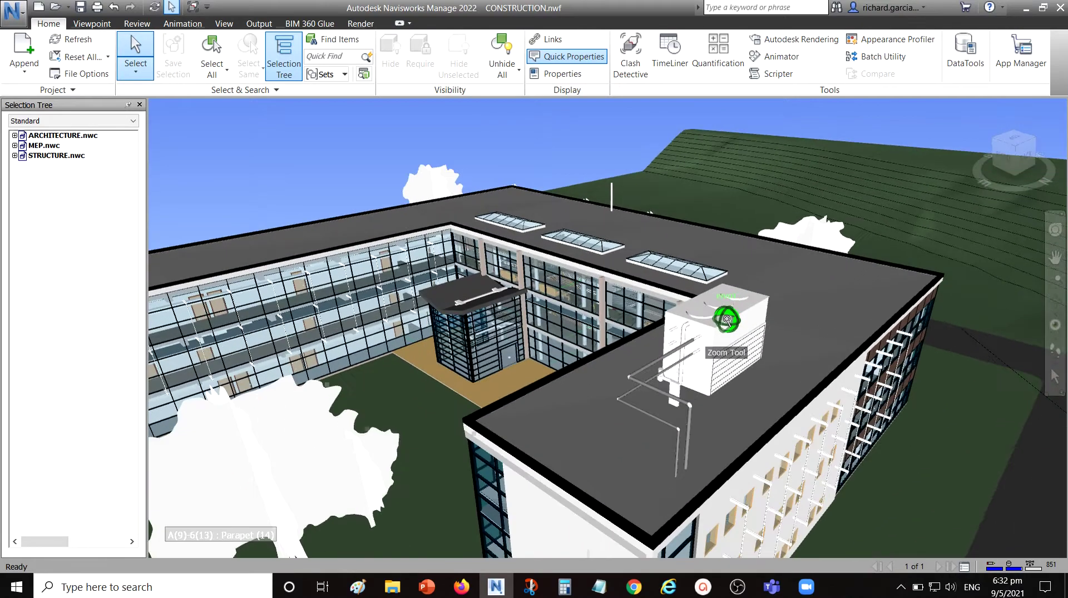
{"action": "mouse_move", "coordinate": [735, 320]}
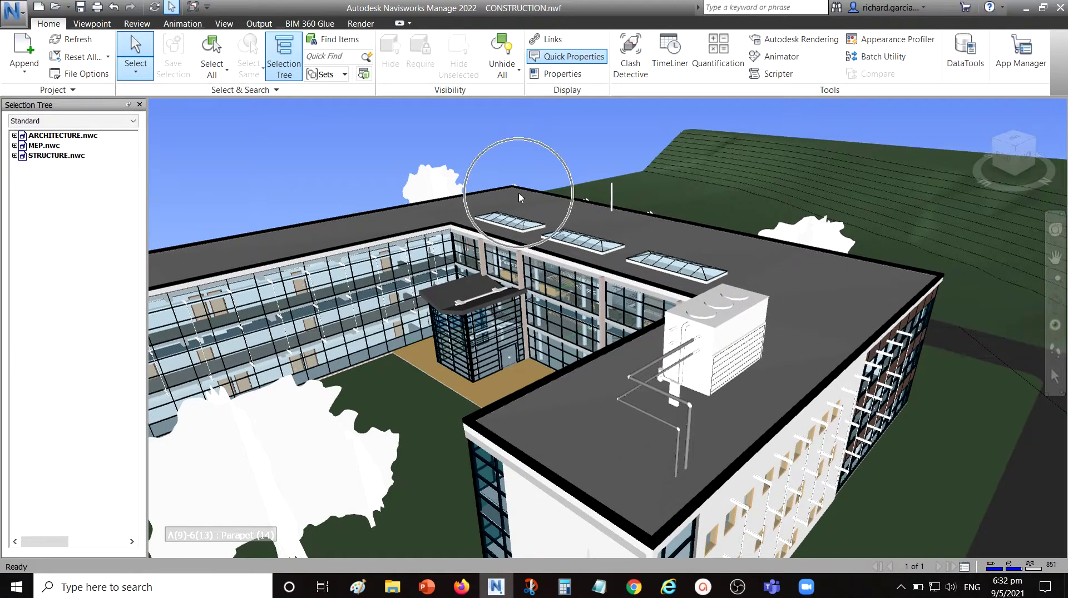
{"action": "mouse_move", "coordinate": [519, 195]}
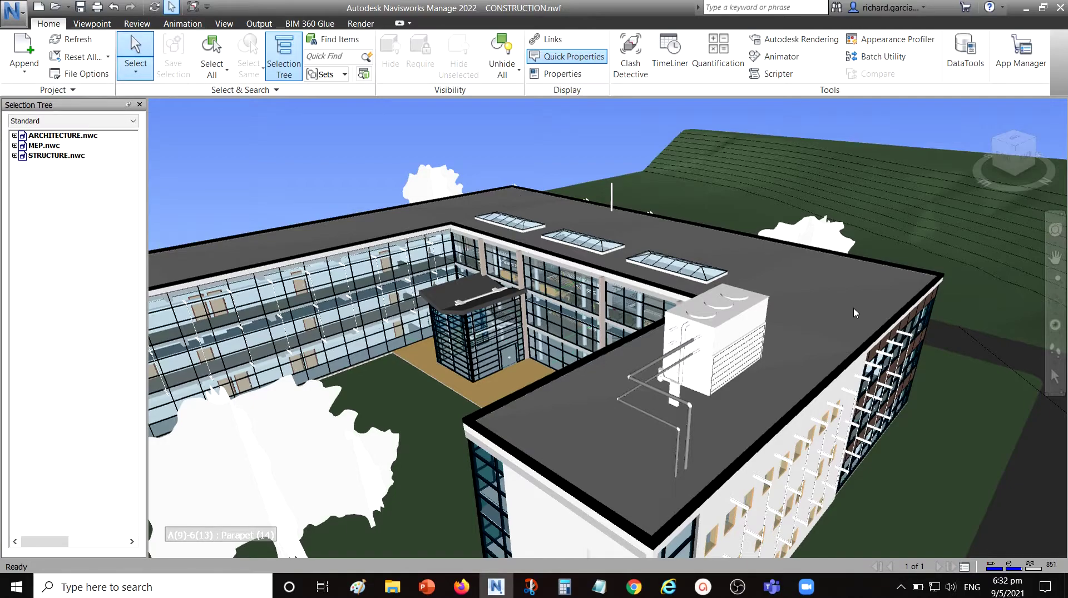
{"action": "middle_click_drag", "start_coordinate": [788, 349], "coordinate": [942, 340], "text": "shift"}
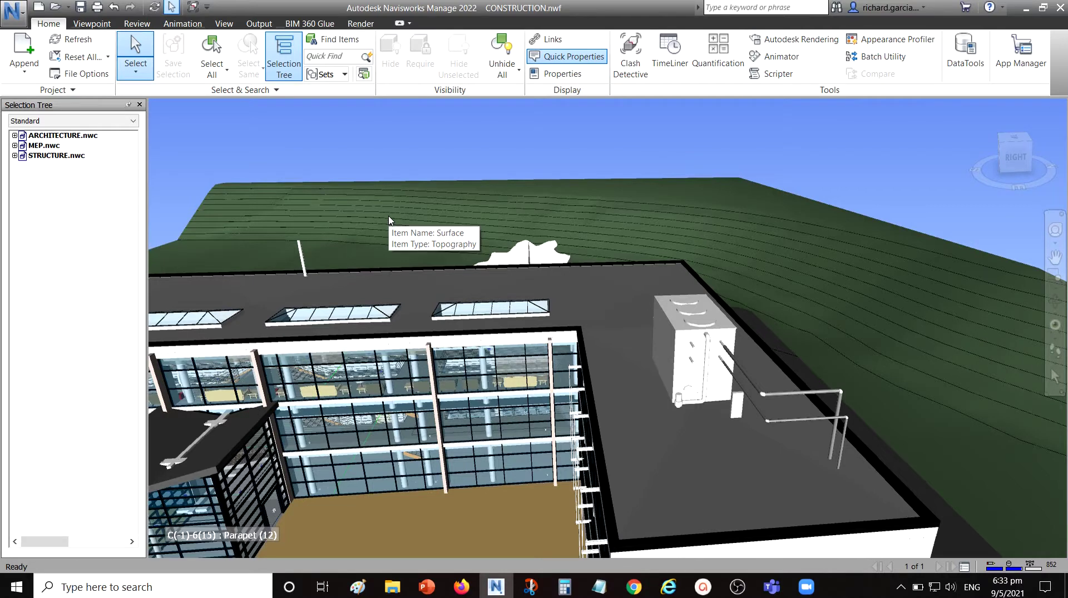
Switch to Select mode and pick the M_Cooling Tower unit on the MEP.nwc Roof Level.
{"action": "left_click", "coordinate": [134, 65]}
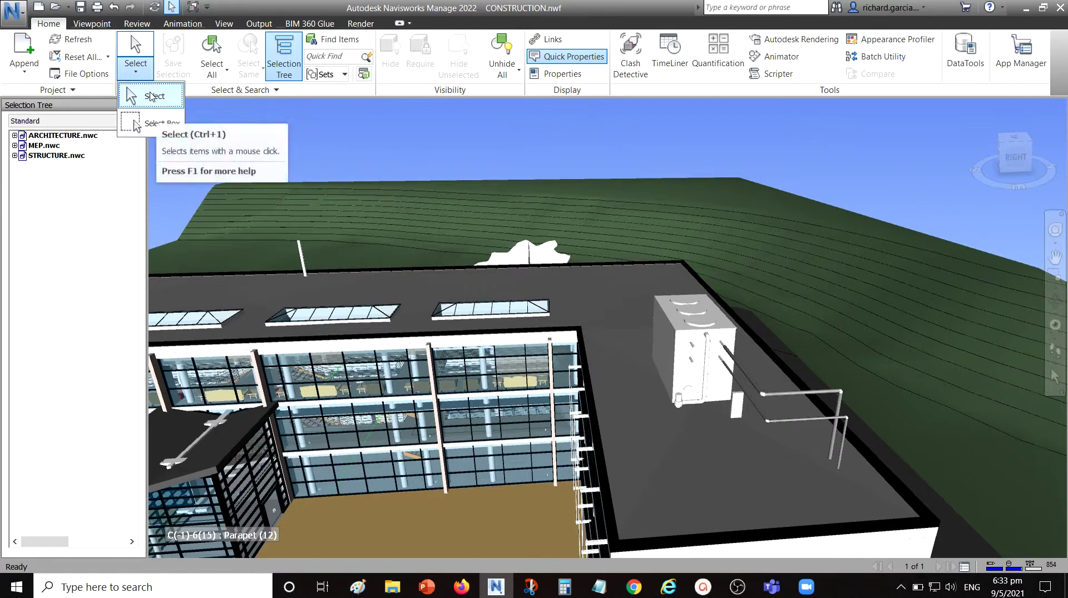
{"action": "left_click", "coordinate": [152, 97]}
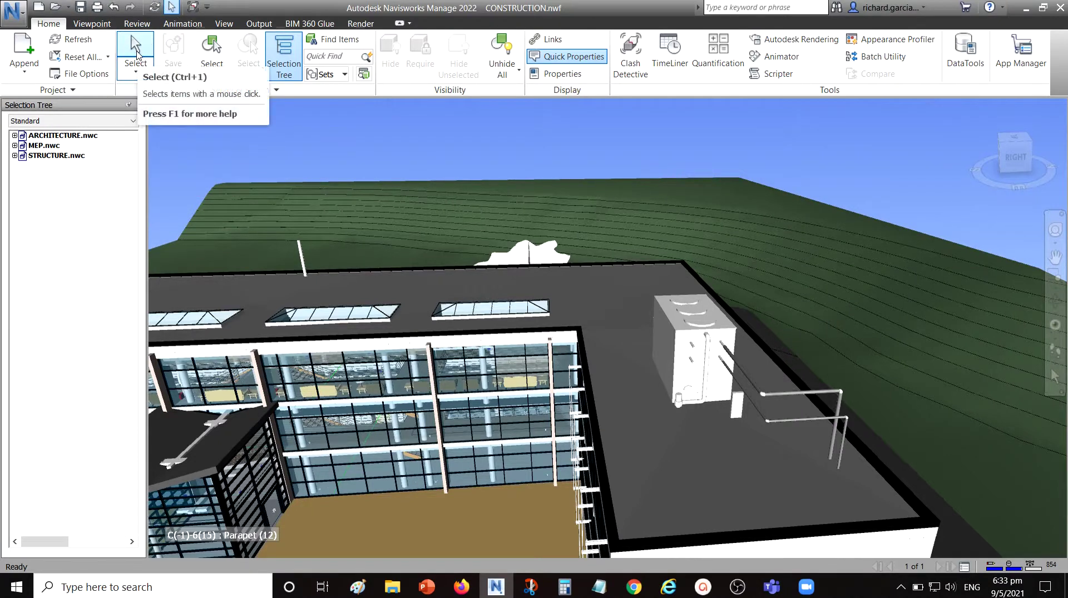
{"action": "middle_click_drag", "start_coordinate": [708, 351], "coordinate": [725, 343], "text": "shift"}
{"action": "scroll", "coordinate": [734, 339], "scroll_direction": "up", "scroll_amount": 5}
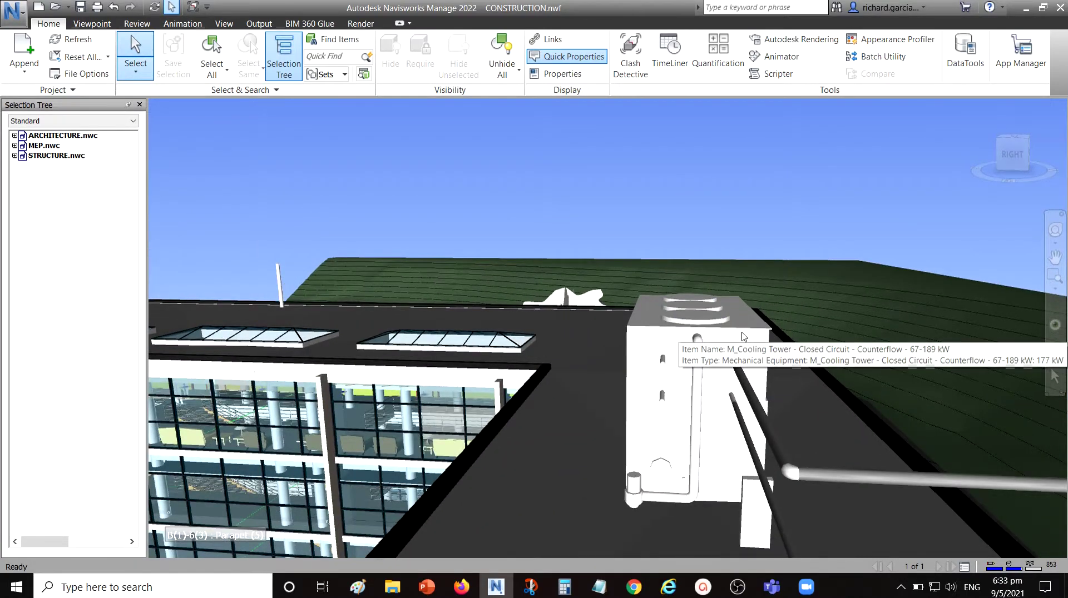
{"action": "left_click", "coordinate": [743, 339]}
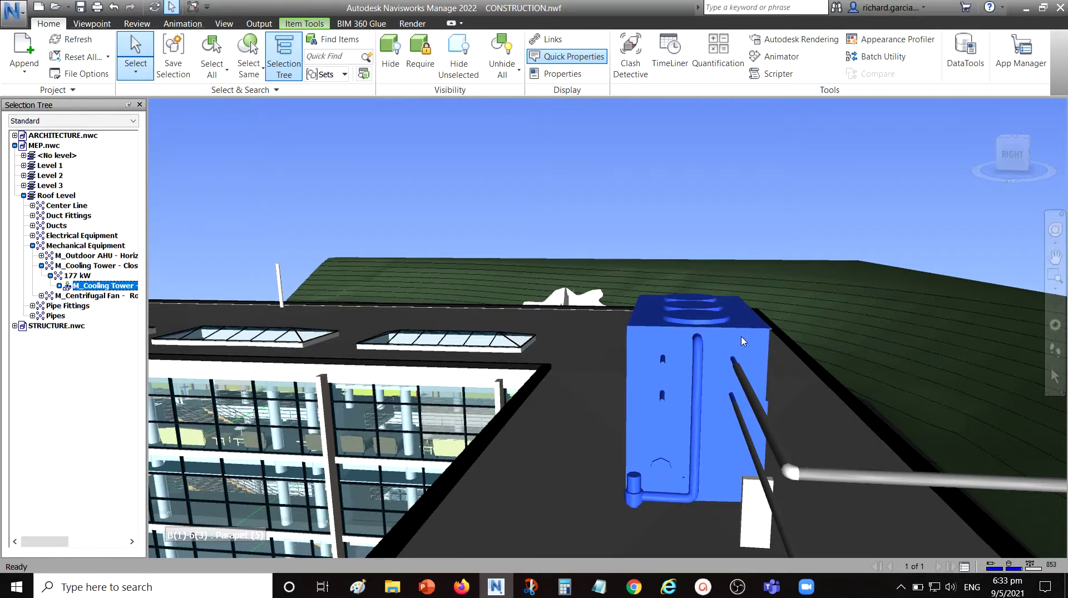
Turn on Hold for the selected cooling tower from Item Tools.
{"action": "left_click", "coordinate": [303, 25]}
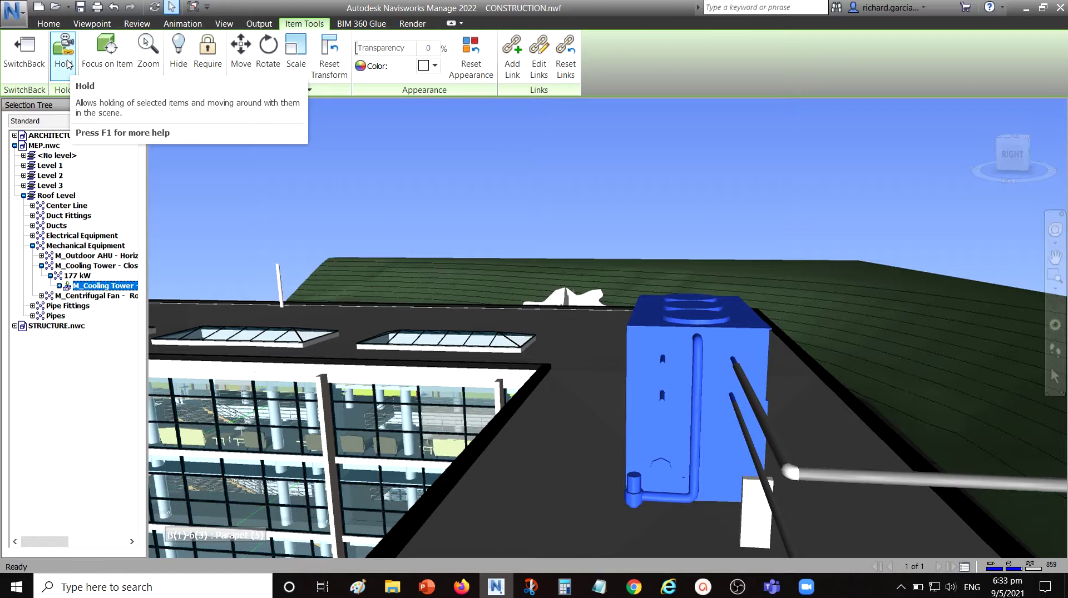
{"action": "left_click", "coordinate": [67, 63]}
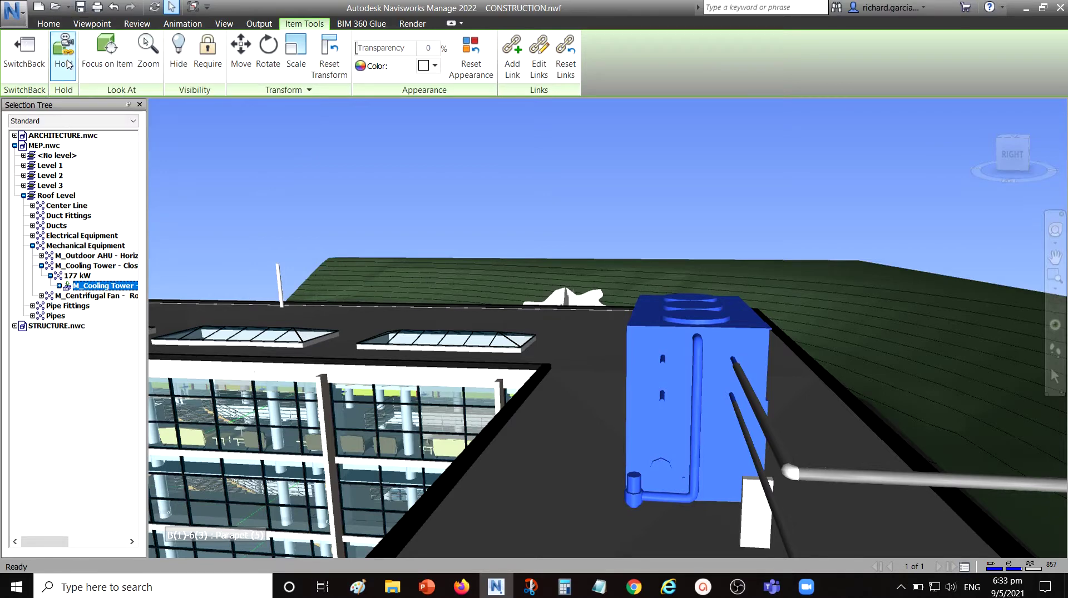
Walk the held cooling tower partway across the roof, undo a stray orbit, and release it.
{"action": "left_click", "coordinate": [1058, 355]}
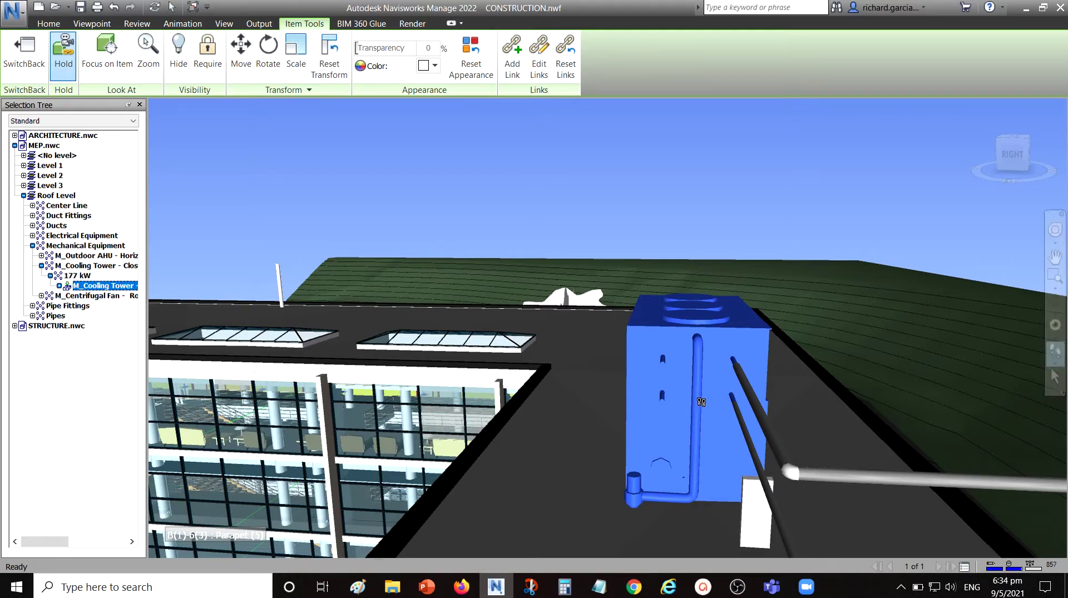
{"action": "left_click_drag", "start_coordinate": [701, 402], "coordinate": [704, 337]}
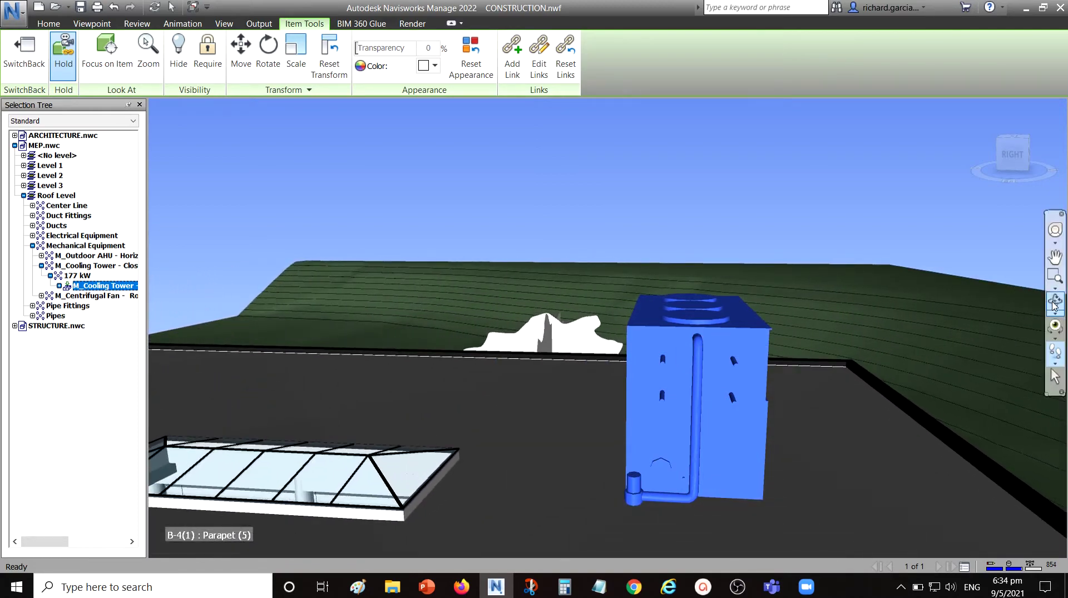
{"action": "left_click", "coordinate": [1053, 303]}
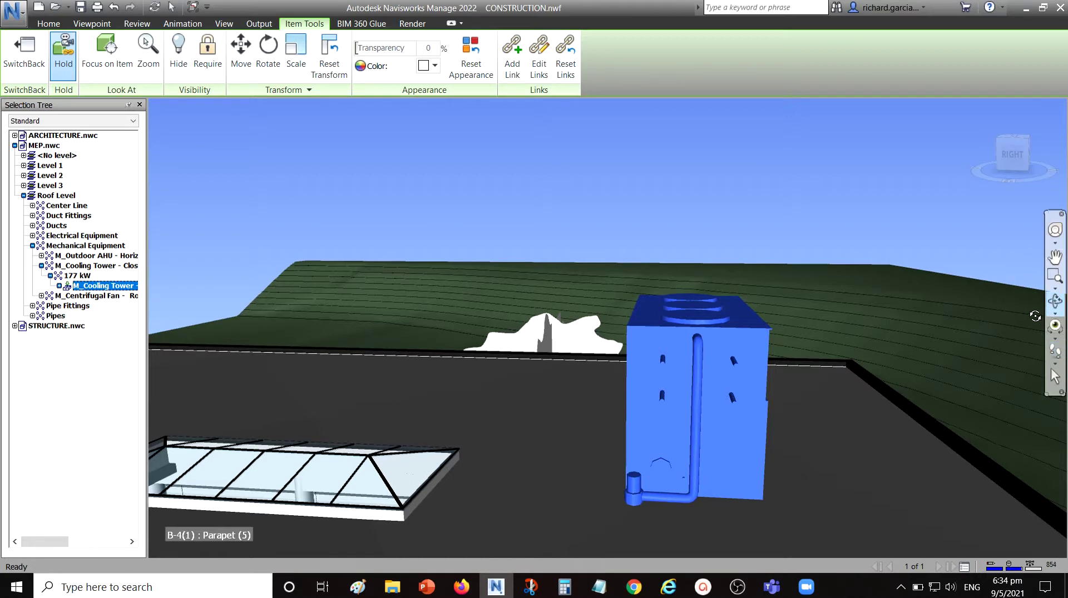
{"action": "mouse_move", "coordinate": [863, 375]}
{"action": "left_mouse_down"}
{"action": "mouse_move", "coordinate": [848, 374]}
{"action": "mouse_move", "coordinate": [872, 374]}
{"action": "mouse_move", "coordinate": [859, 373]}
{"action": "left_mouse_up"}
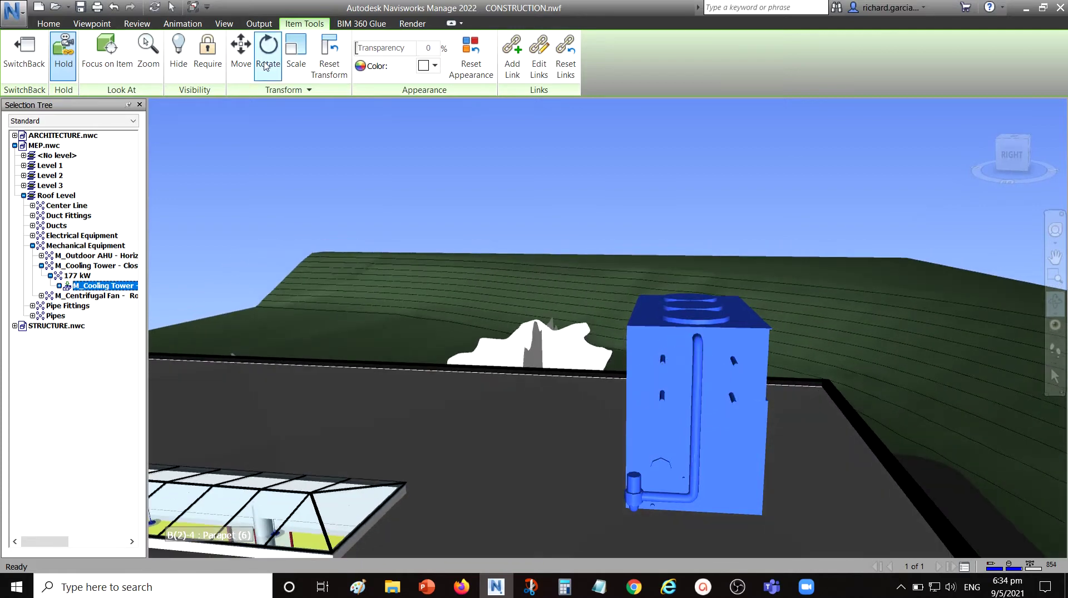
{"action": "left_click", "coordinate": [117, 7]}
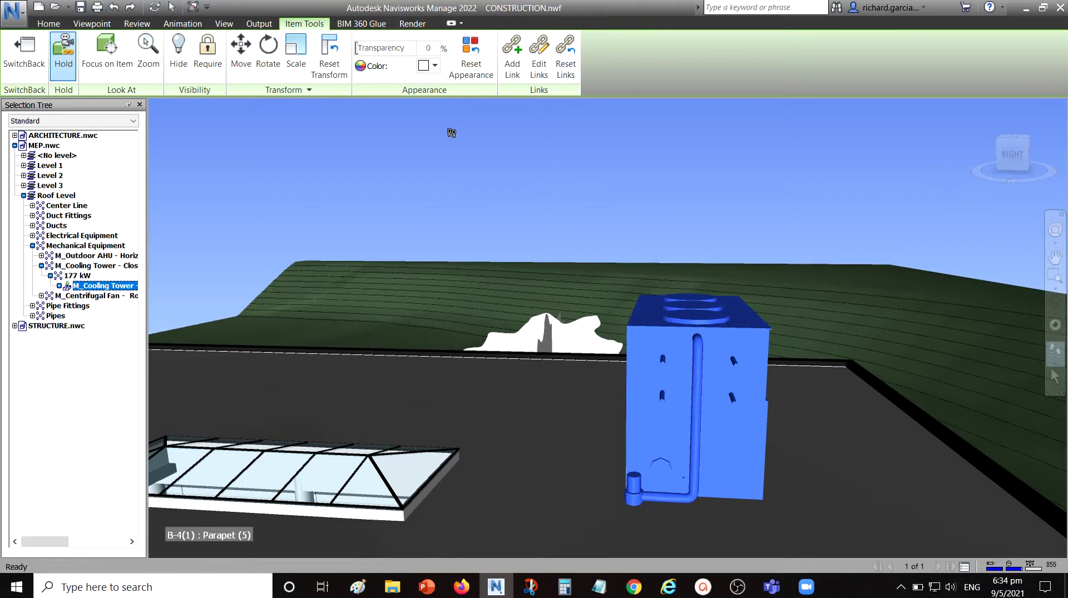
{"action": "left_click", "coordinate": [65, 60]}
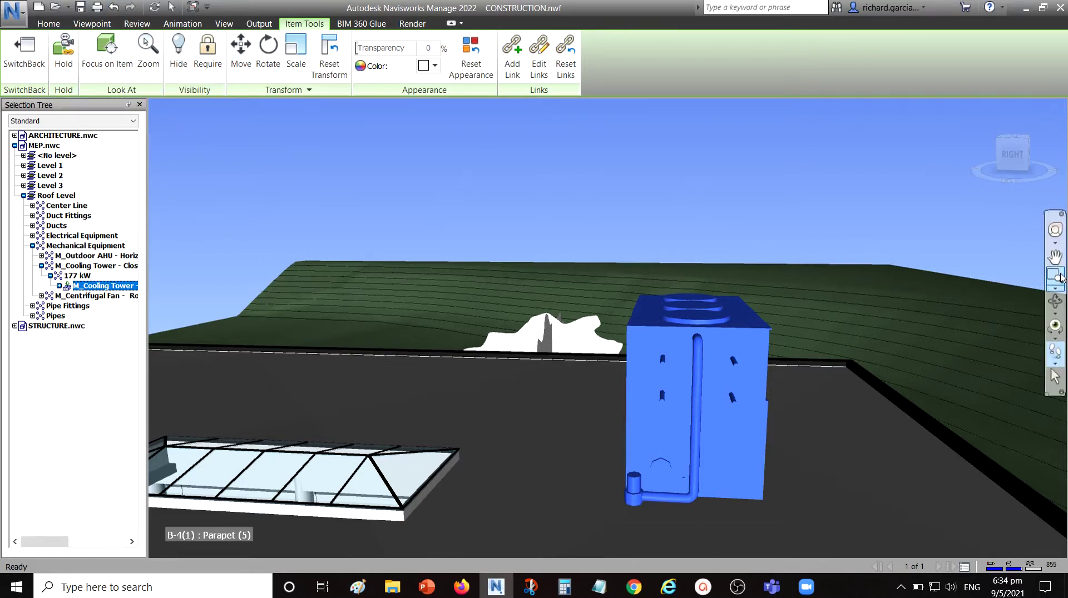
Orbit behind the tower, hold it again, and walk it further across the roof.
{"action": "mouse_move", "coordinate": [822, 371]}
{"action": "middle_mouse_down", "text": "shift"}
{"action": "mouse_move", "coordinate": [529, 377]}
{"action": "mouse_move", "coordinate": [525, 422]}
{"action": "middle_mouse_up", "text": "shift"}
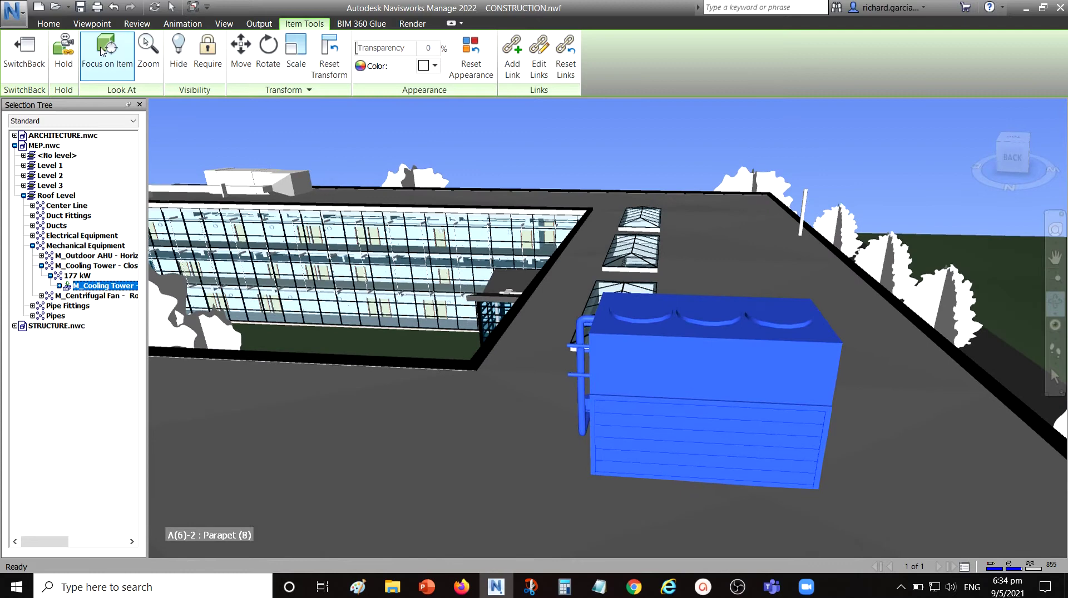
{"action": "left_click", "coordinate": [65, 54]}
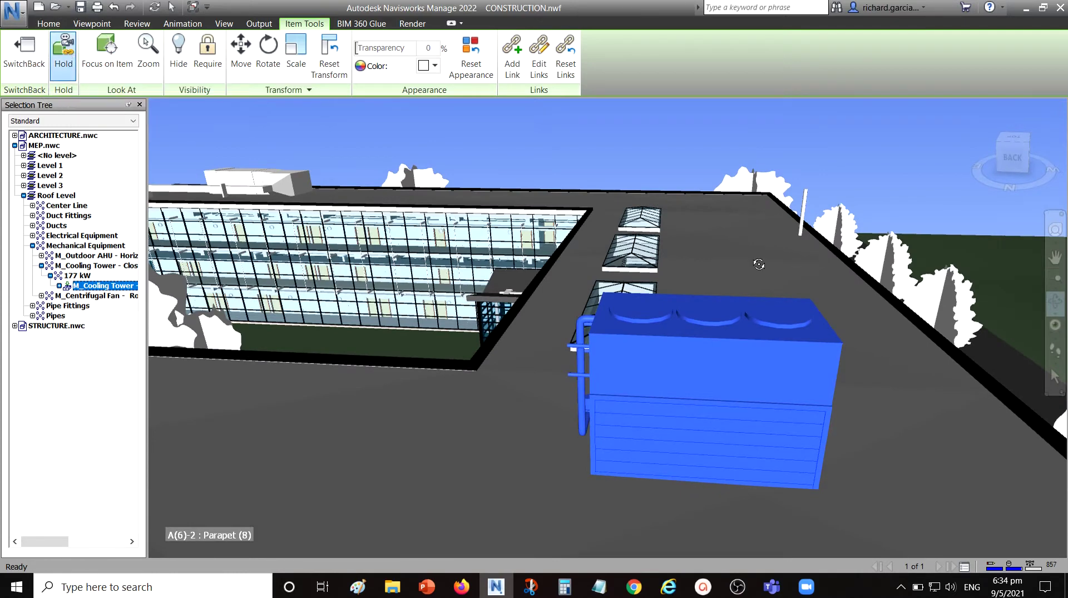
{"action": "left_click", "coordinate": [1055, 351]}
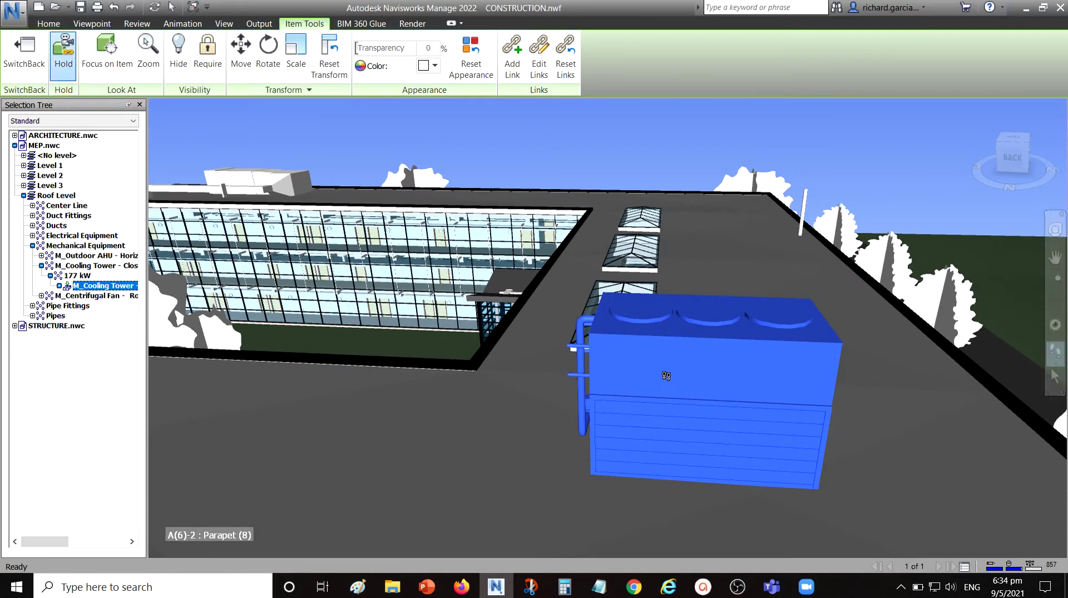
{"action": "left_click_drag", "start_coordinate": [722, 289], "coordinate": [737, 212]}
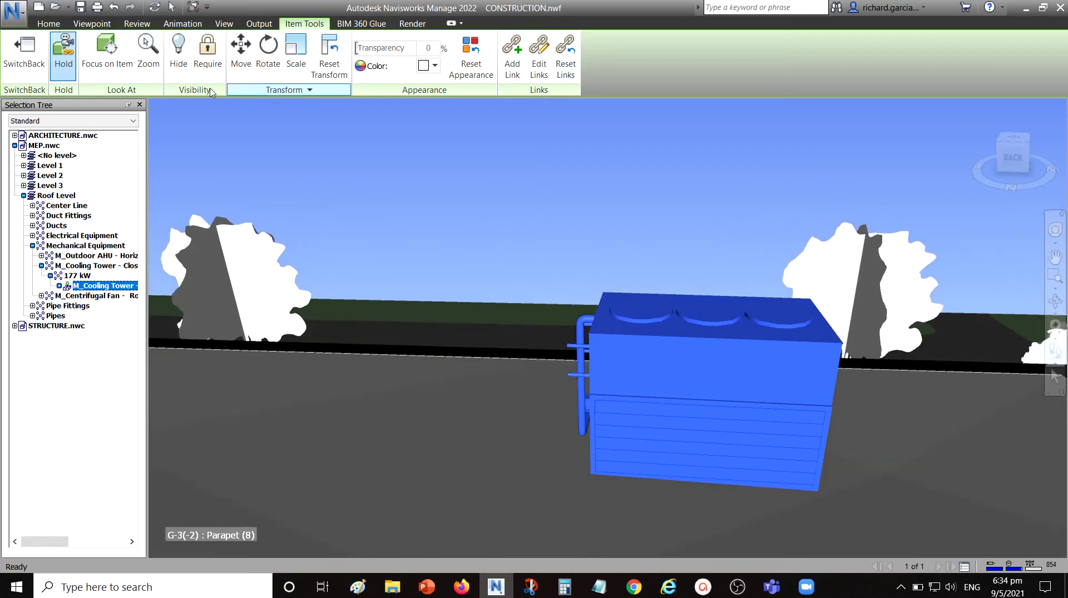
Release the tower and orbit down to the roof corner above the parking lot.
{"action": "left_click", "coordinate": [63, 56]}
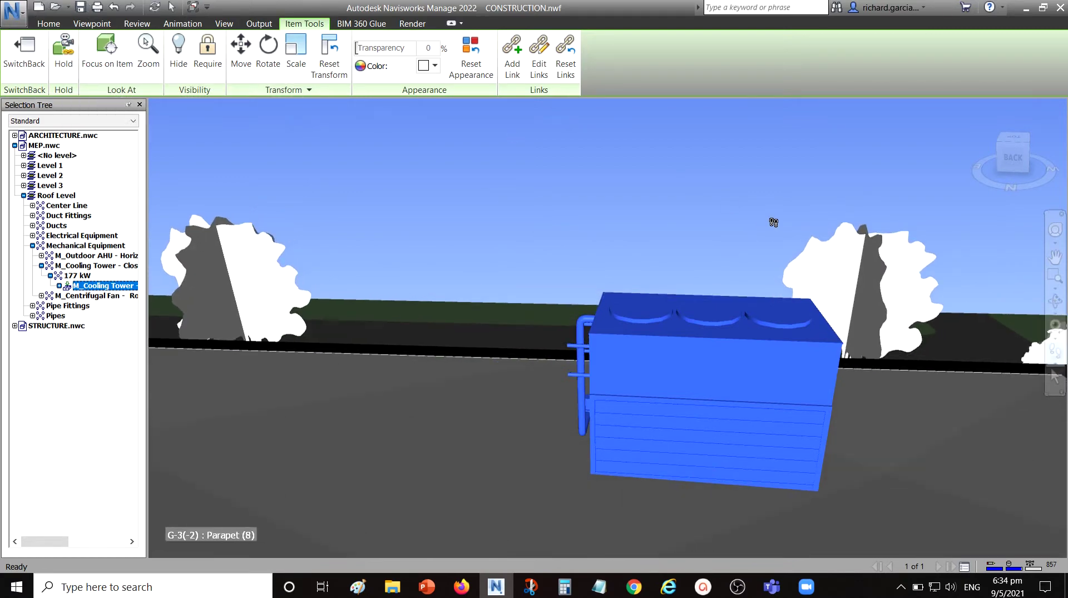
{"action": "left_click_drag", "start_coordinate": [547, 415], "coordinate": [578, 422]}
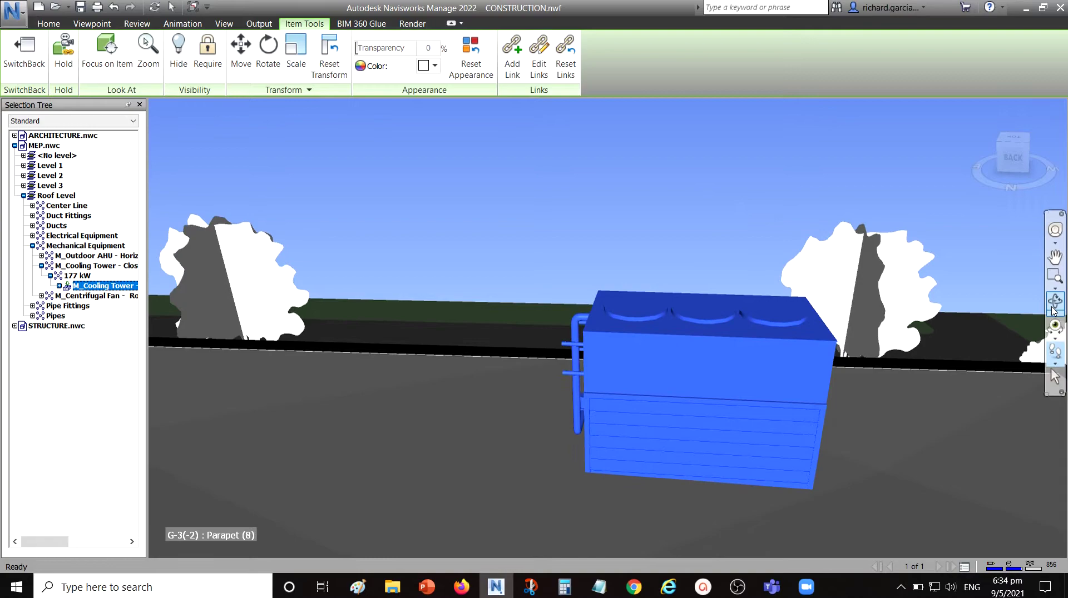
{"action": "mouse_move", "coordinate": [658, 395]}
{"action": "left_mouse_down"}
{"action": "mouse_move", "coordinate": [849, 405]}
{"action": "mouse_move", "coordinate": [903, 376]}
{"action": "mouse_move", "coordinate": [884, 406]}
{"action": "mouse_move", "coordinate": [891, 431]}
{"action": "mouse_move", "coordinate": [908, 417]}
{"action": "mouse_move", "coordinate": [898, 393]}
{"action": "mouse_move", "coordinate": [776, 410]}
{"action": "mouse_move", "coordinate": [799, 318]}
{"action": "left_mouse_up"}
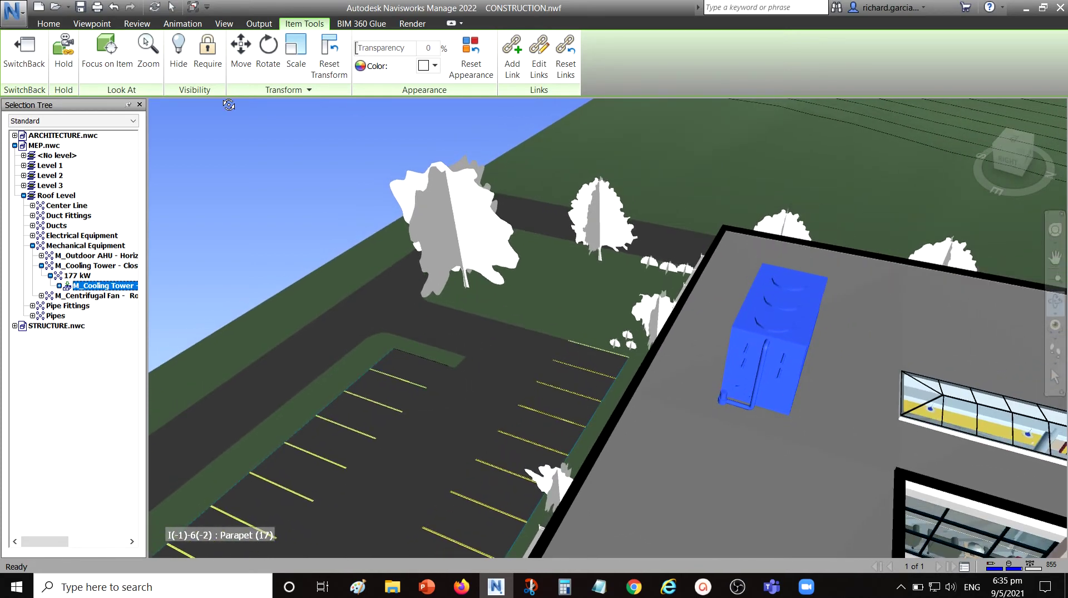
{"action": "left_click_drag", "start_coordinate": [568, 338], "coordinate": [544, 342]}
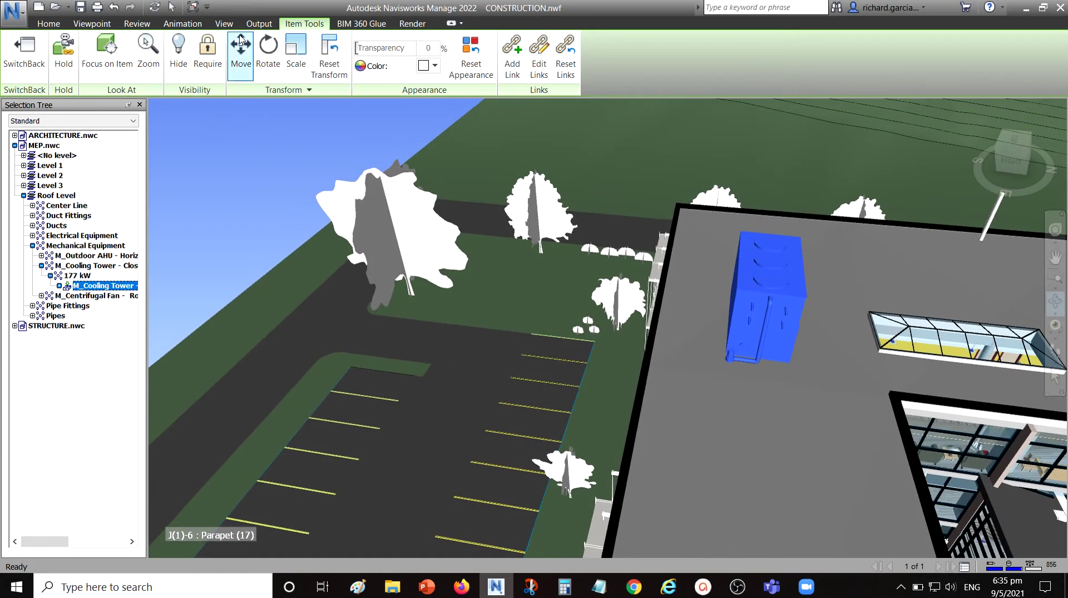
Hold the tower again, walk it to the roof edge, and release it there.
{"action": "left_click", "coordinate": [63, 51]}
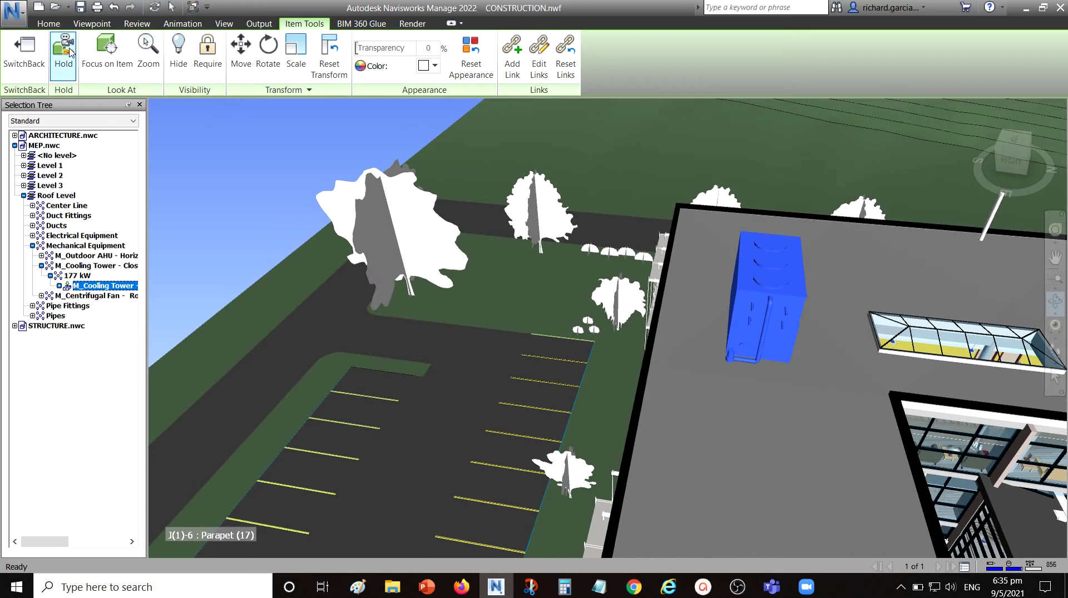
{"action": "left_click", "coordinate": [1055, 351]}
{"action": "left_click_drag", "start_coordinate": [824, 269], "coordinate": [822, 295]}
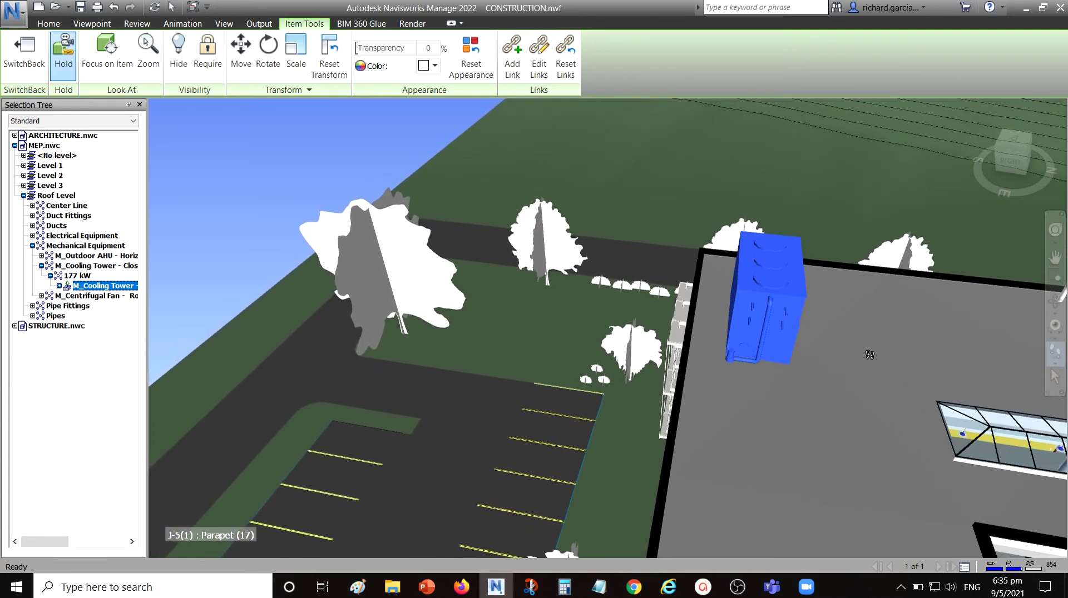
{"action": "left_click", "coordinate": [69, 51]}
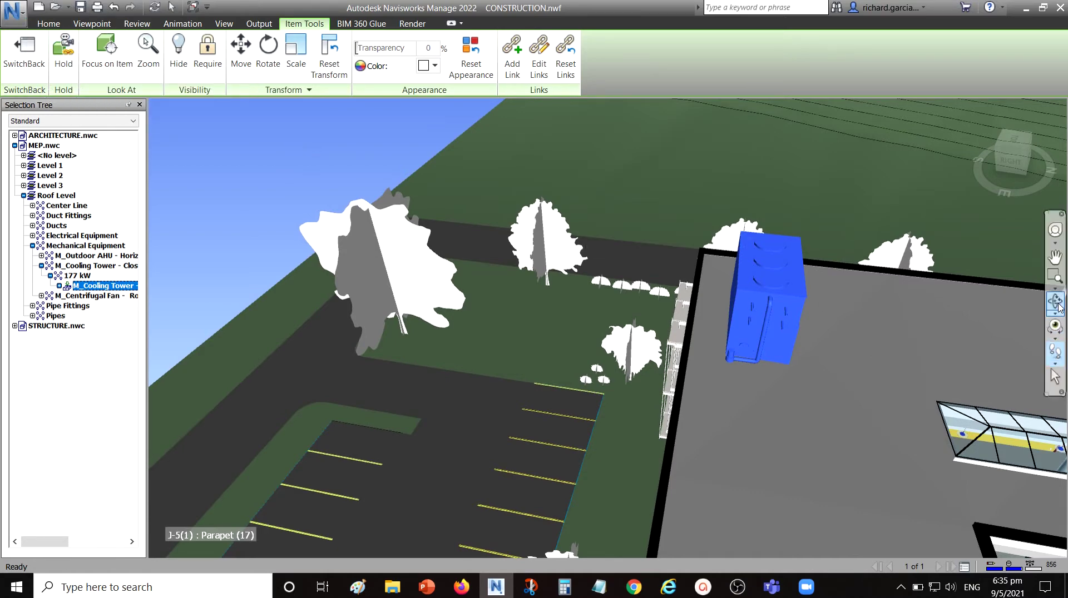
Clear the selection and orbit to a rooftop view showing the relocated tower and skylights.
{"action": "key", "text": "Escape"}
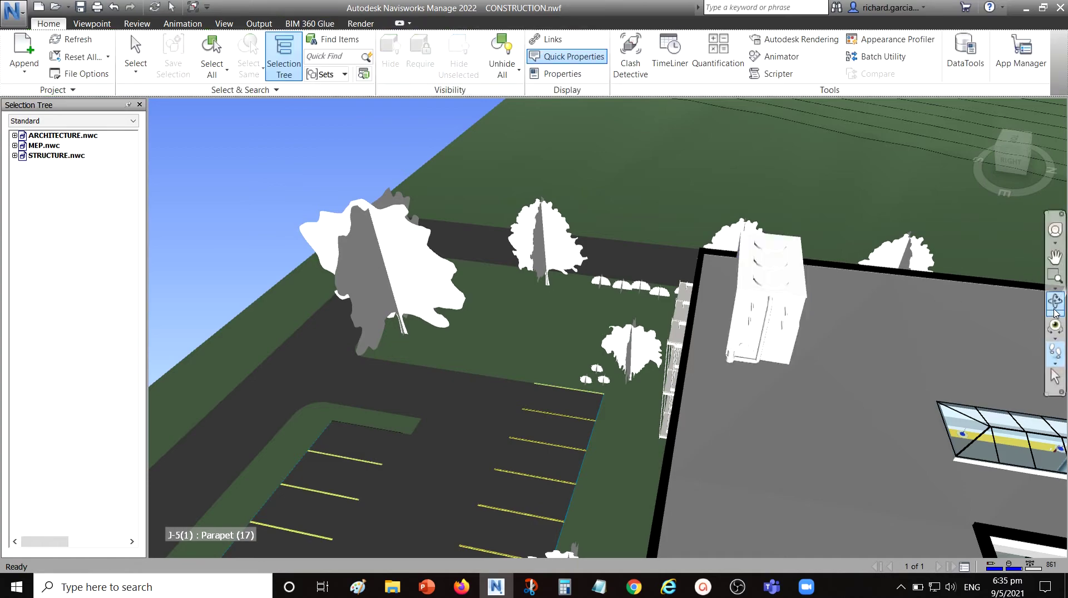
{"action": "left_click", "coordinate": [1057, 305]}
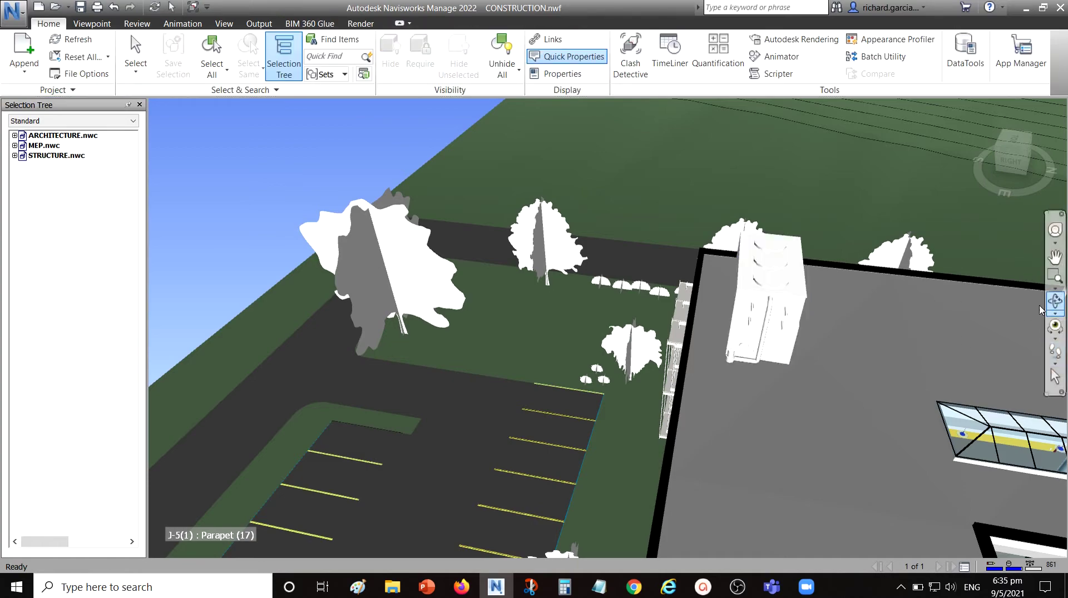
{"action": "mouse_move", "coordinate": [905, 362]}
{"action": "left_mouse_down"}
{"action": "mouse_move", "coordinate": [744, 329]}
{"action": "mouse_move", "coordinate": [577, 330]}
{"action": "left_mouse_up"}
{"action": "middle_click_drag", "start_coordinate": [600, 256], "coordinate": [723, 290]}
{"action": "left_click_drag", "start_coordinate": [724, 290], "coordinate": [632, 271]}
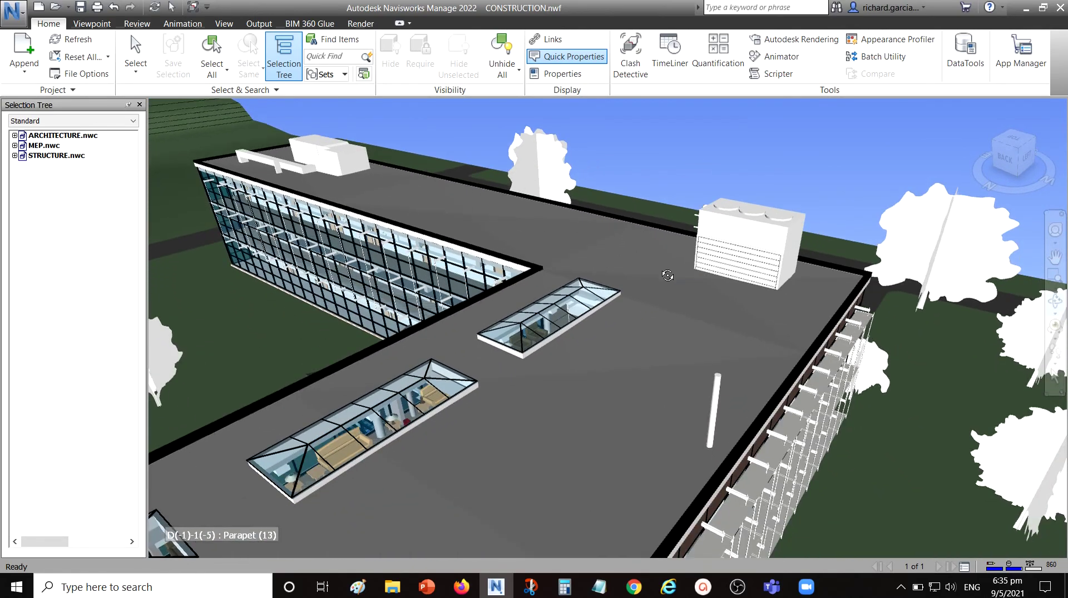